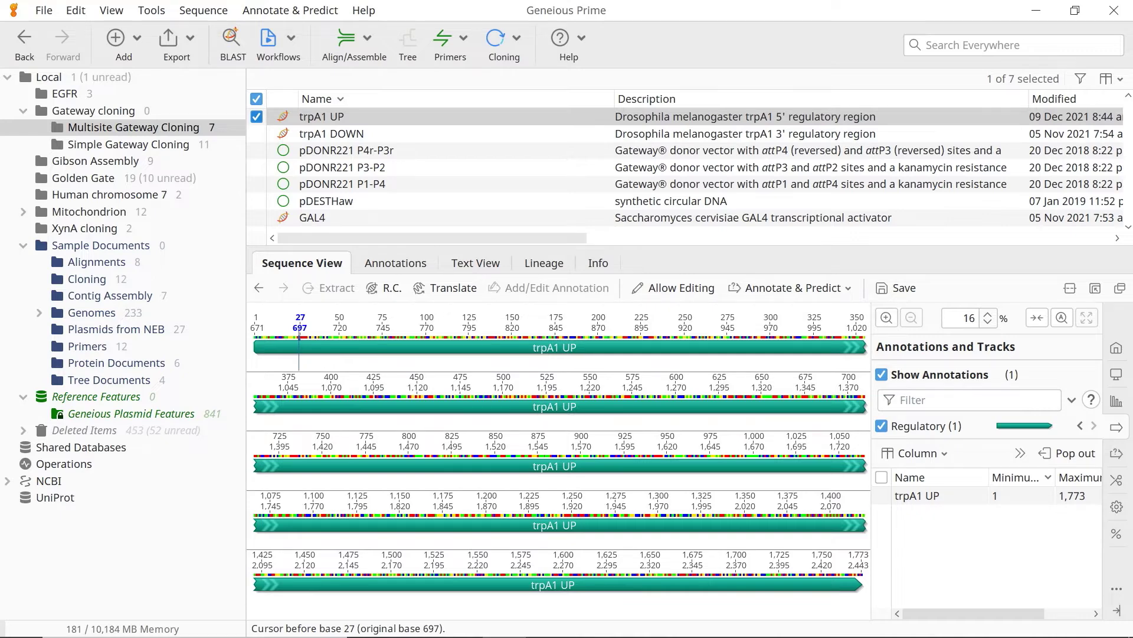
Step: Select the trpA1 UP annotation and start a new primer design for it using the Precise task
{"action": "left_click", "coordinate": [595, 347]}
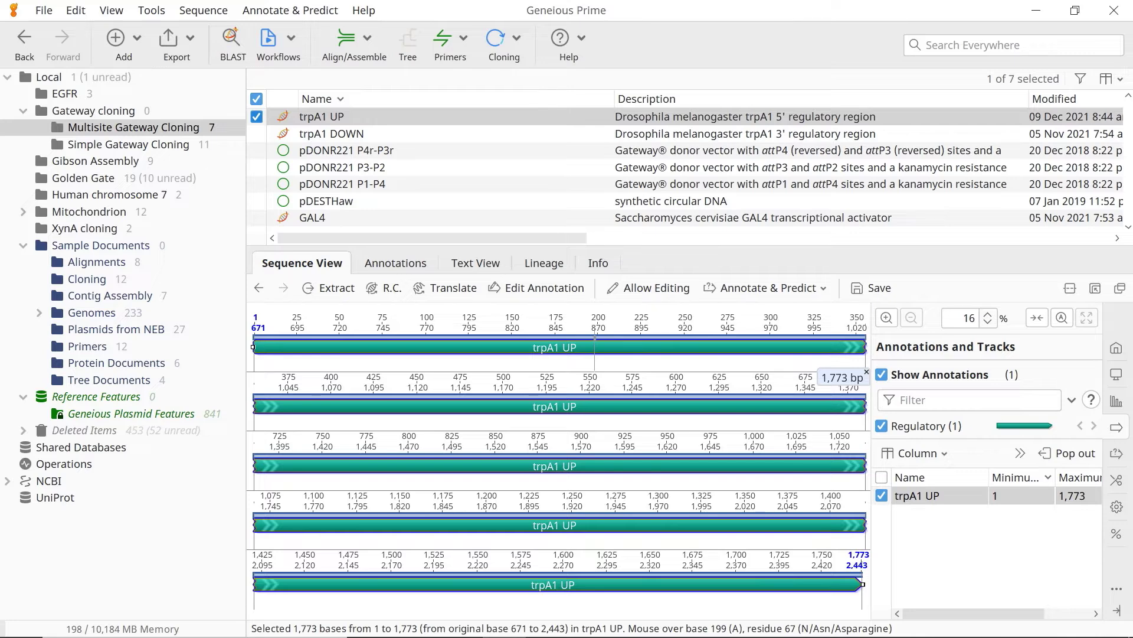
{"action": "mouse_move", "coordinate": [595, 347]}
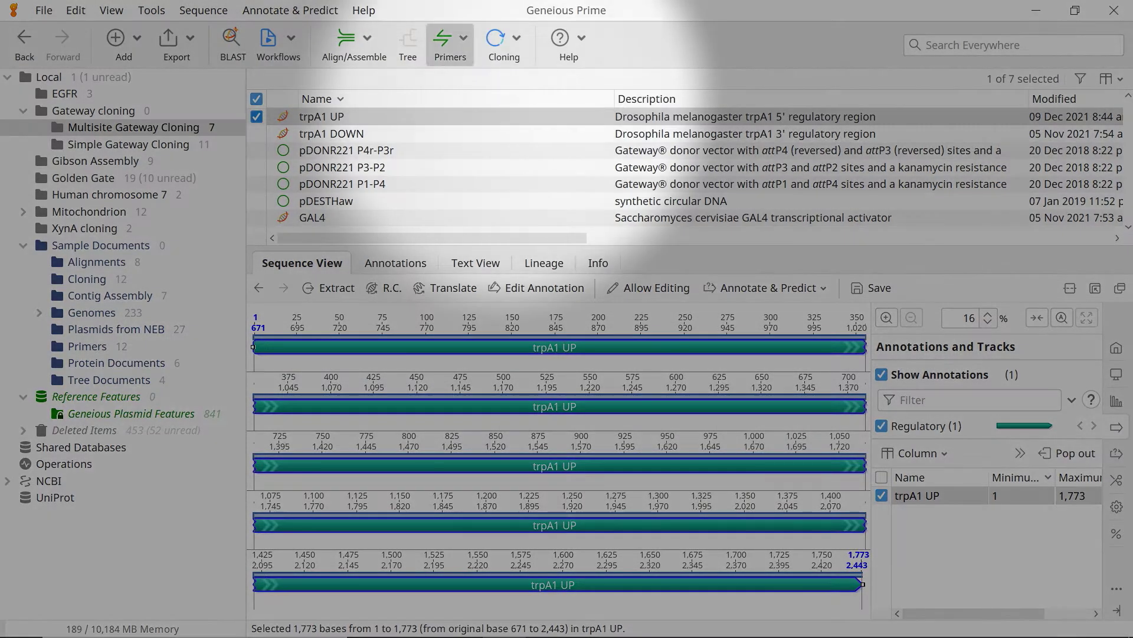
{"action": "left_click", "coordinate": [451, 40]}
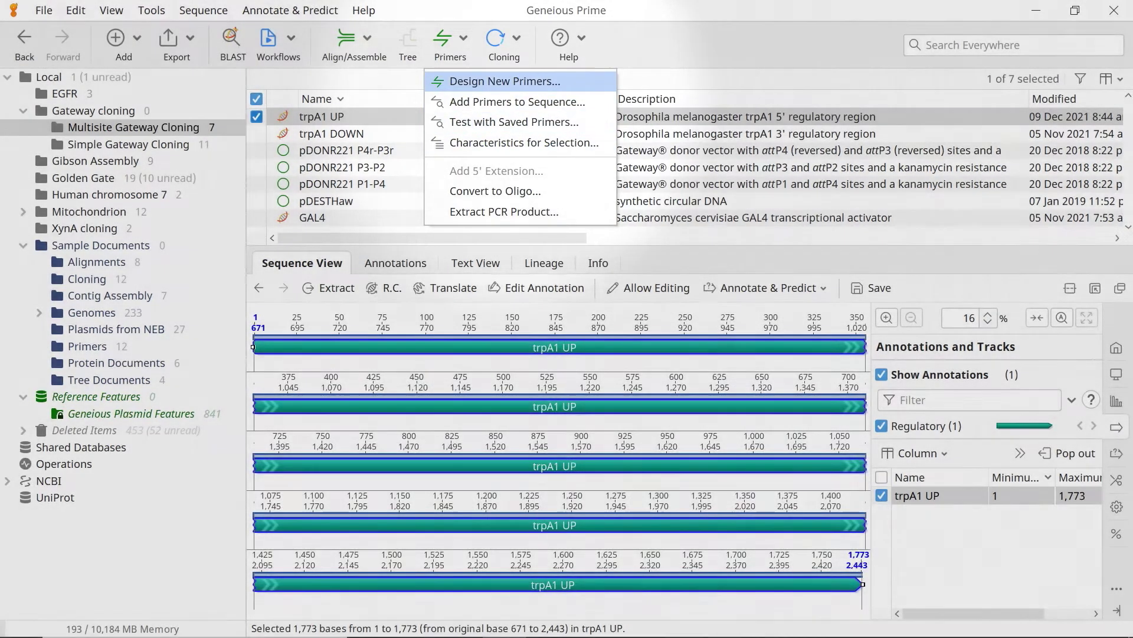
{"action": "left_click", "coordinate": [505, 80]}
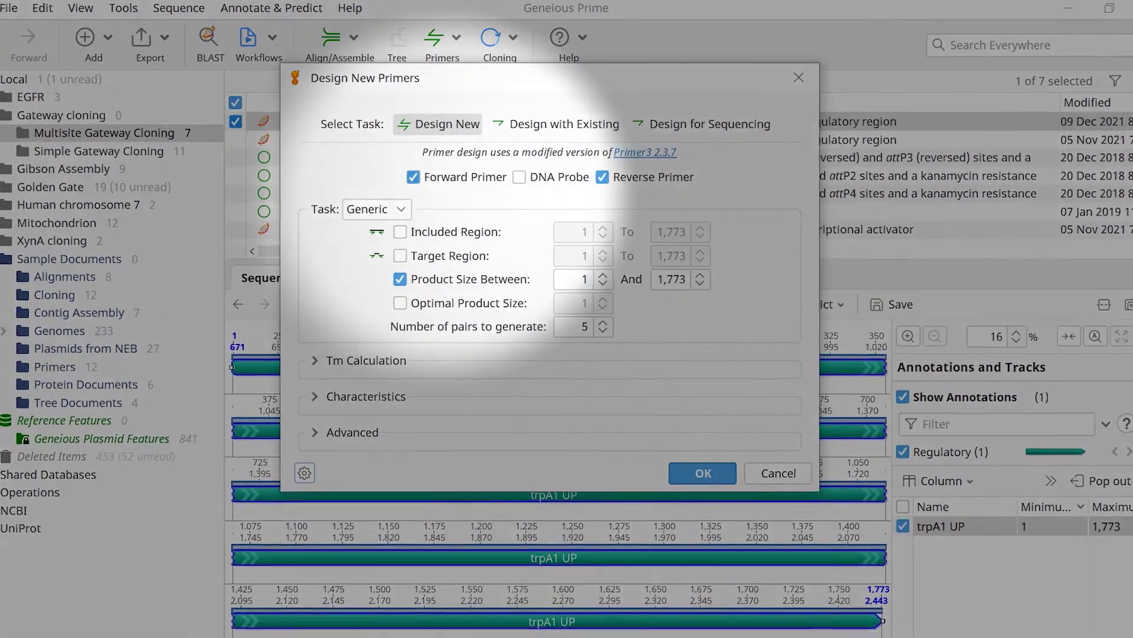
{"action": "left_click", "coordinate": [382, 203]}
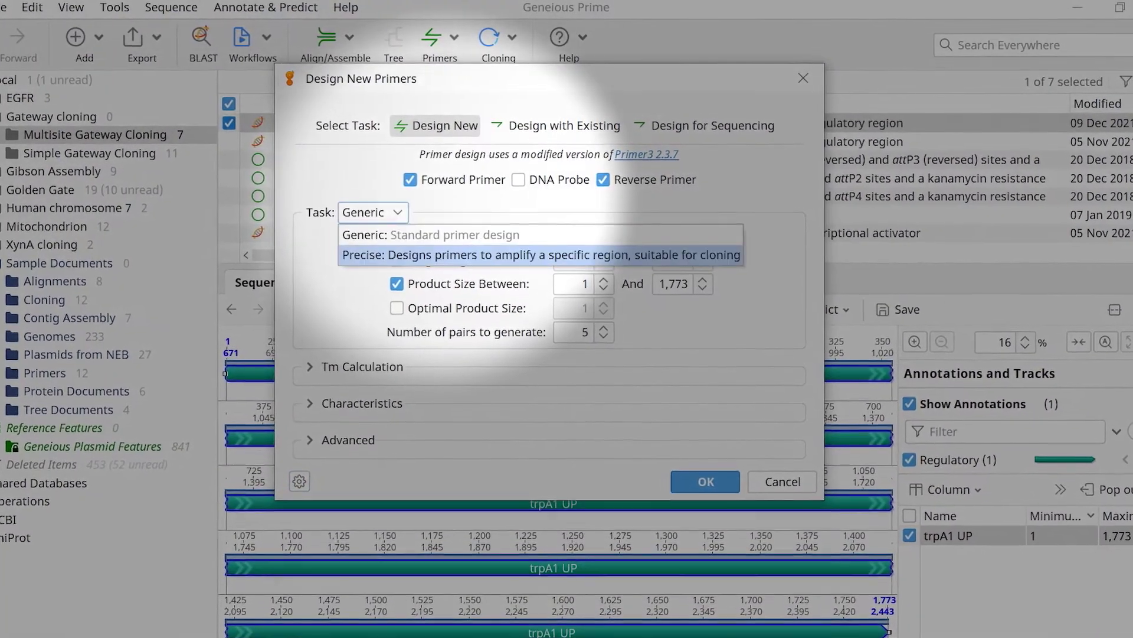
{"action": "left_click", "coordinate": [384, 259]}
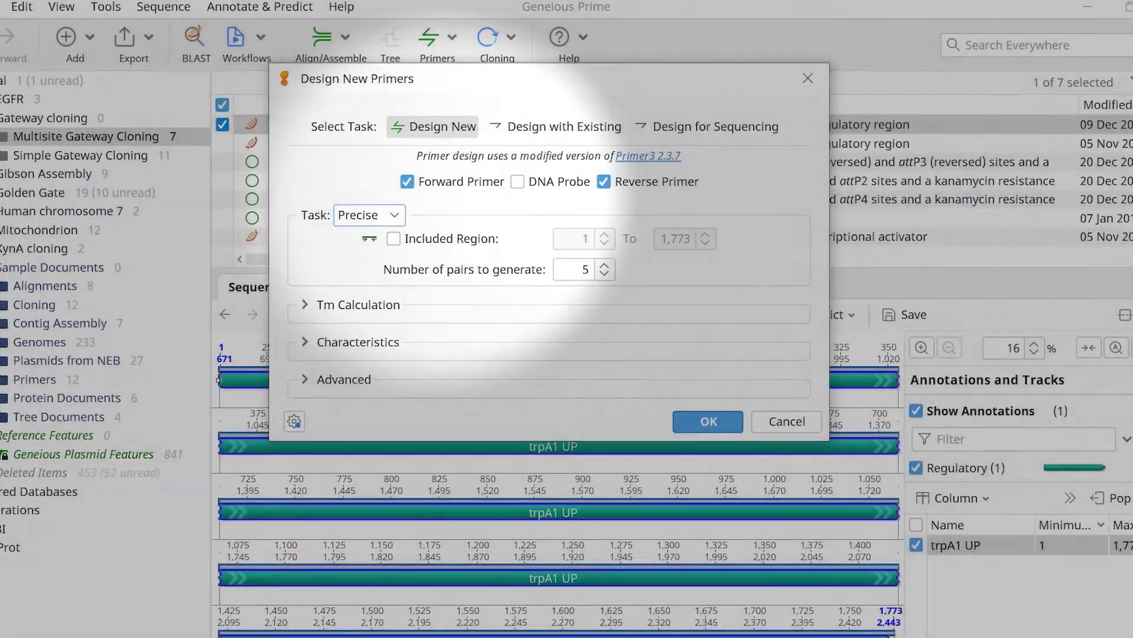
Step: Restrict the primer design to the included region 1 to 1,773 and set the number of pairs to generate to 1
{"action": "left_click", "coordinate": [394, 238]}
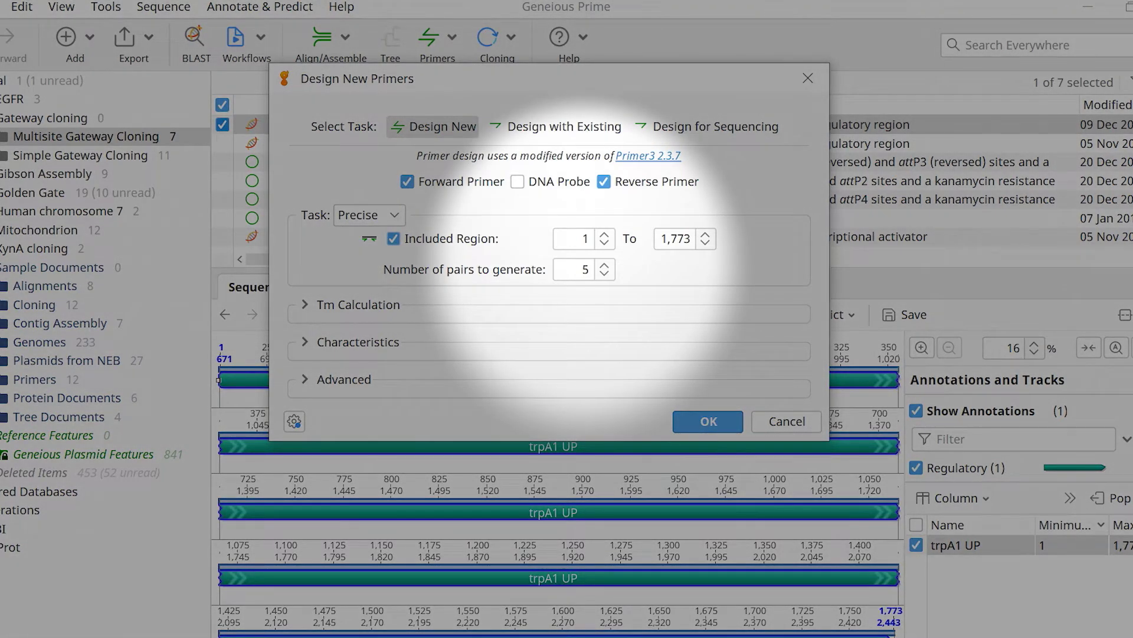
{"action": "double_click", "coordinate": [584, 269]}
{"action": "type", "text": "1"}
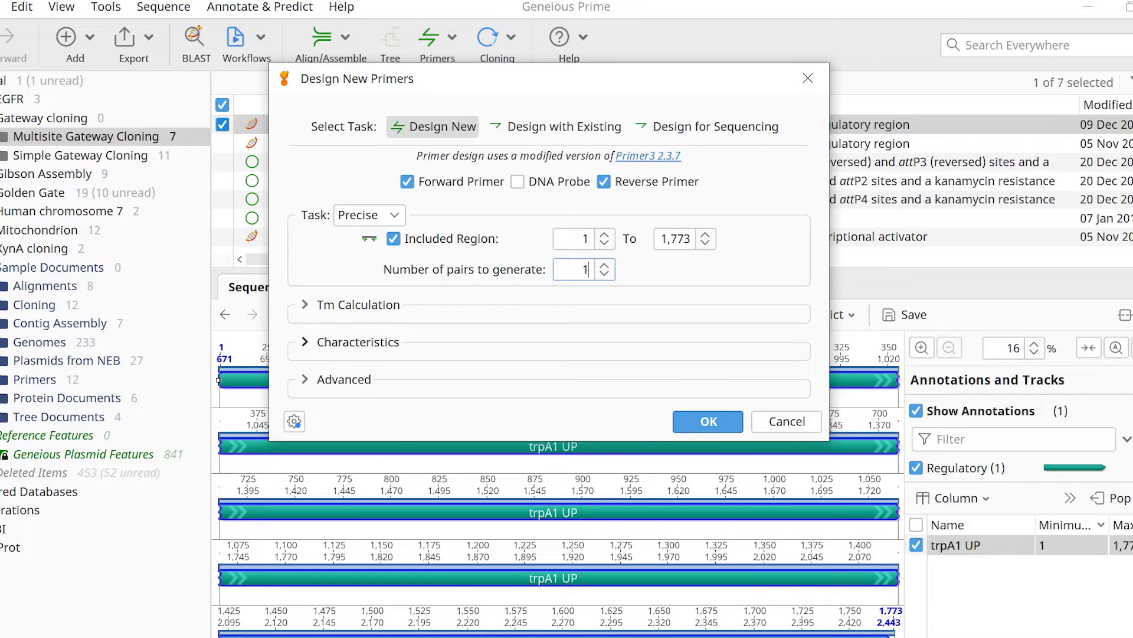
Step: In the primer characteristics, set the melting temperature to minimum 50, optimal 55 and maximum 60
{"action": "left_click", "coordinate": [305, 341]}
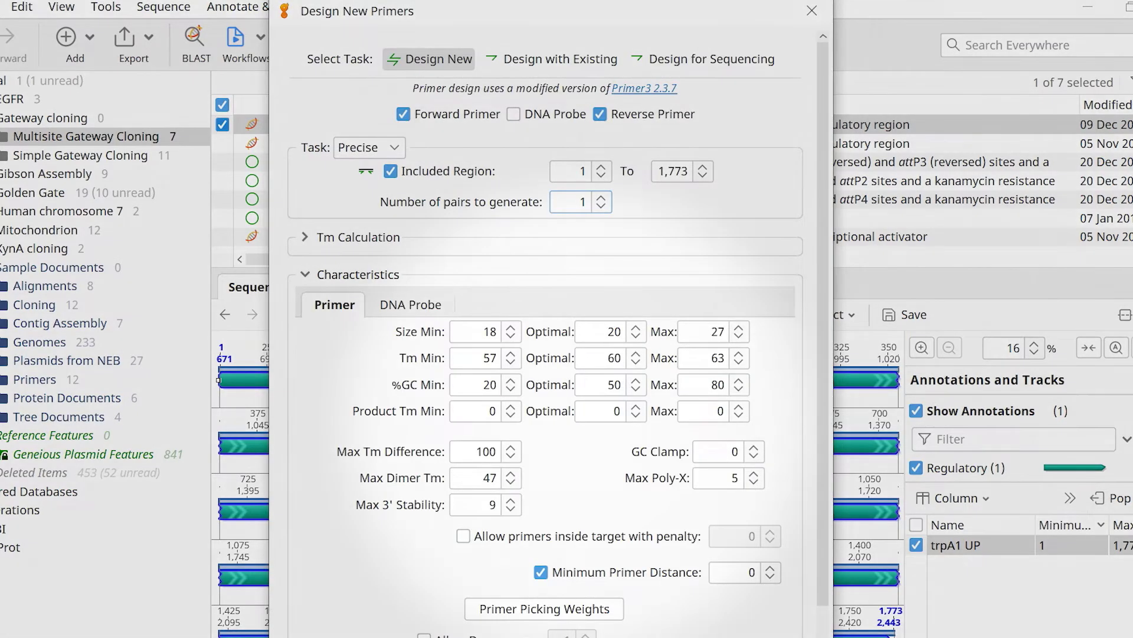
{"action": "double_click", "coordinate": [490, 358]}
{"action": "type", "text": "50"}
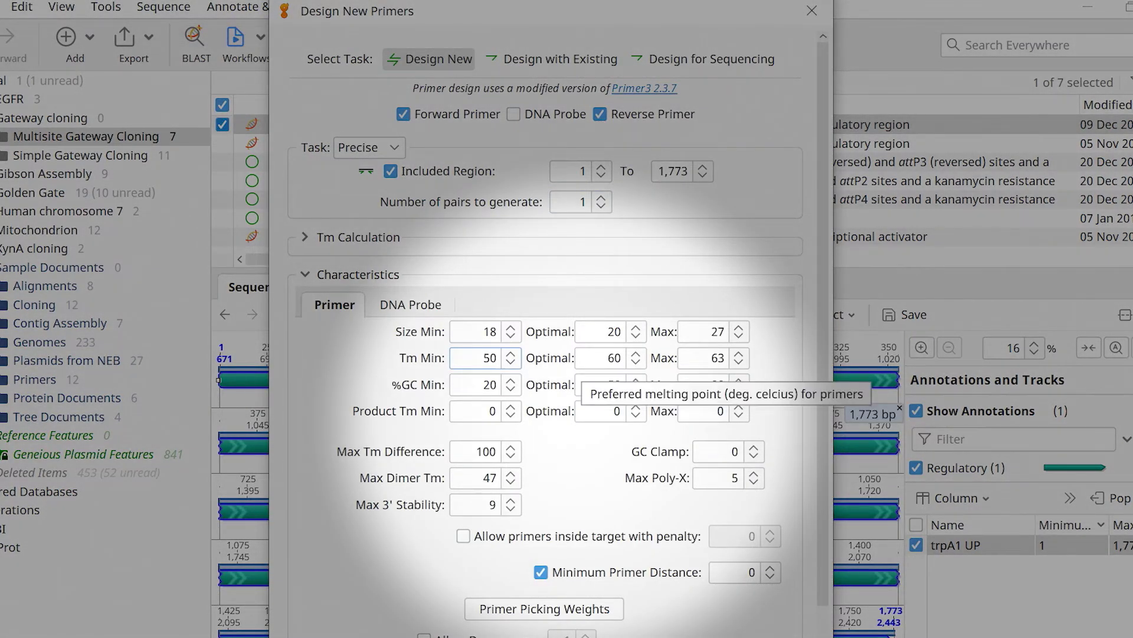
{"action": "key", "text": "Tab"}
{"action": "type", "text": "55"}
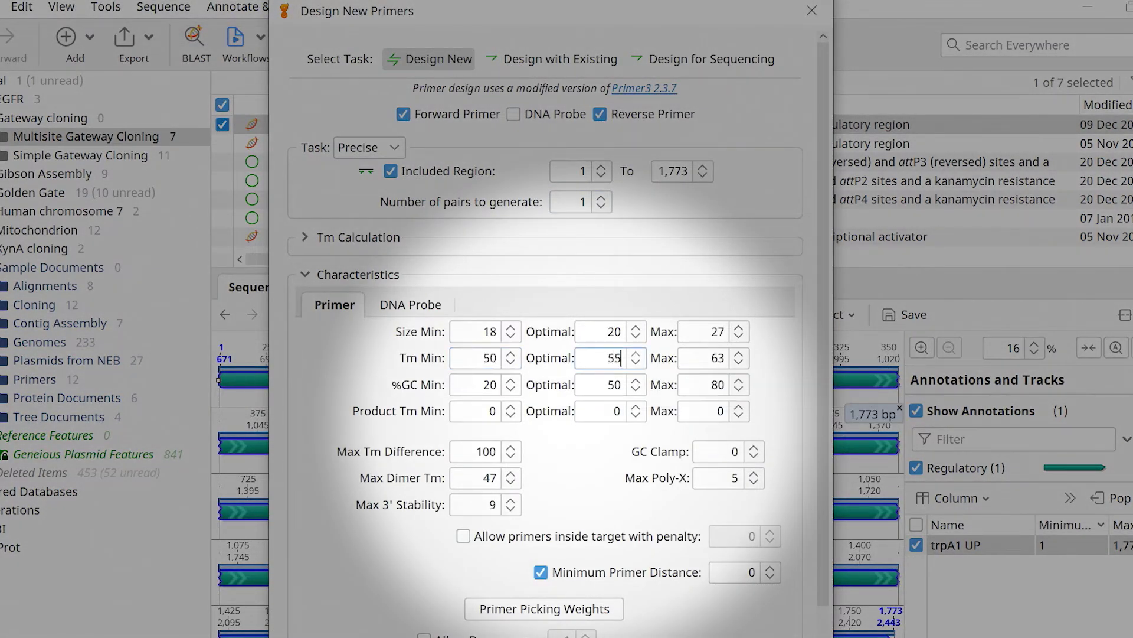
{"action": "key", "text": "Tab"}
{"action": "type", "text": "60"}
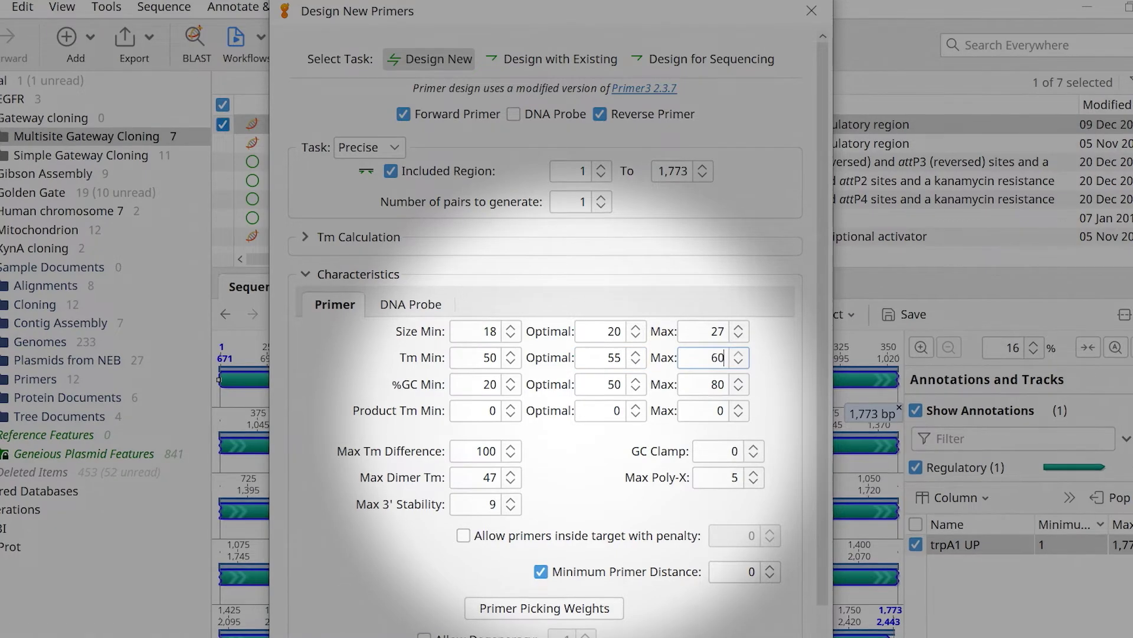
Step: Set the primers' %GC content to a minimum of 30 and a maximum of 90
{"action": "key", "text": "Tab"}
{"action": "type", "text": "30"}
{"action": "key", "text": "Tab"}
{"action": "key", "text": "Tab"}
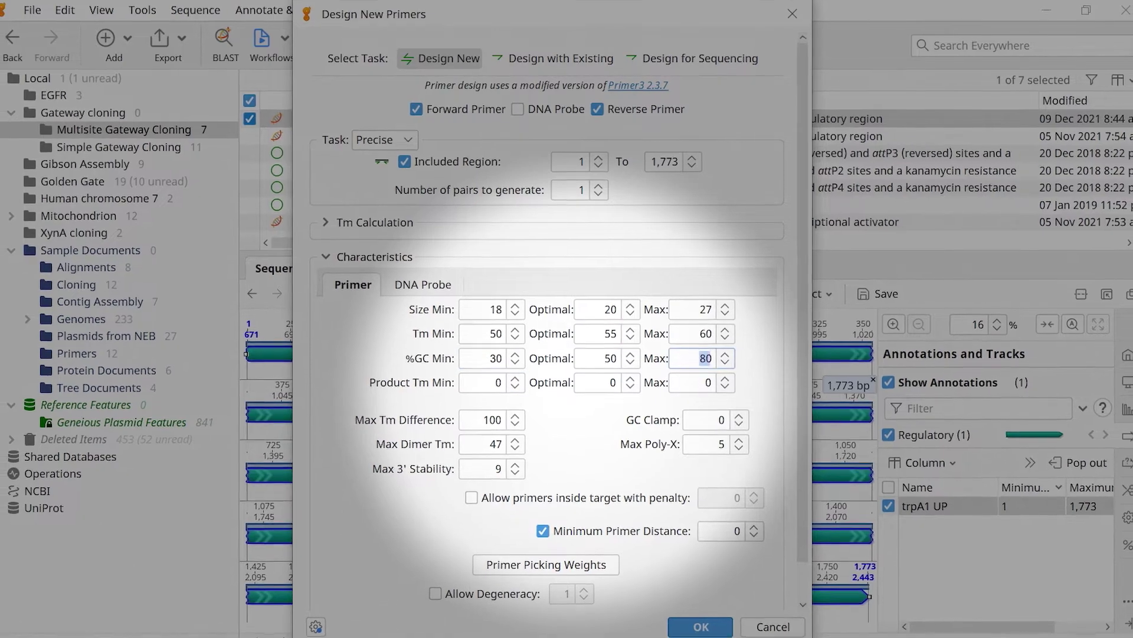
{"action": "type", "text": "90"}
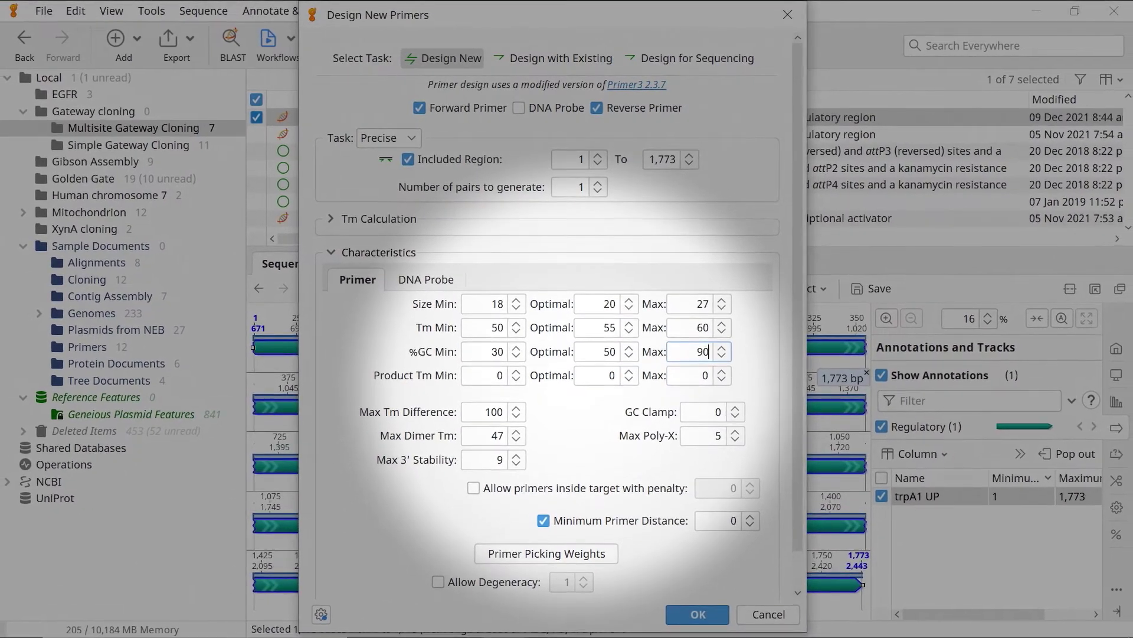
Step: Set the primers' Max Dimer Tm to 40
{"action": "key", "text": "Tab"}
{"action": "key", "text": "Tab"}
{"action": "key", "text": "Tab"}
{"action": "key", "text": "Tab"}
{"action": "key", "text": "Tab"}
{"action": "type", "text": "40"}
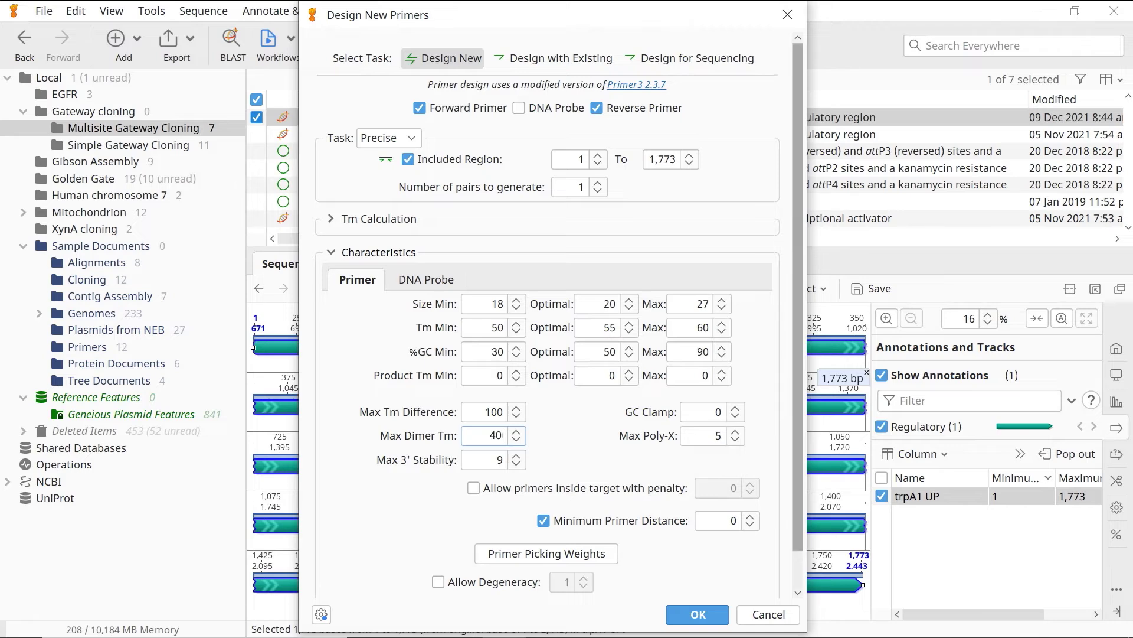
Step: Add the sense attB1 Gateway site as the forward primer's 5' extension in the advanced options
{"action": "scroll", "coordinate": [559, 319], "scroll_direction": "down", "scroll_amount": 1}
{"action": "left_click", "coordinate": [360, 576]}
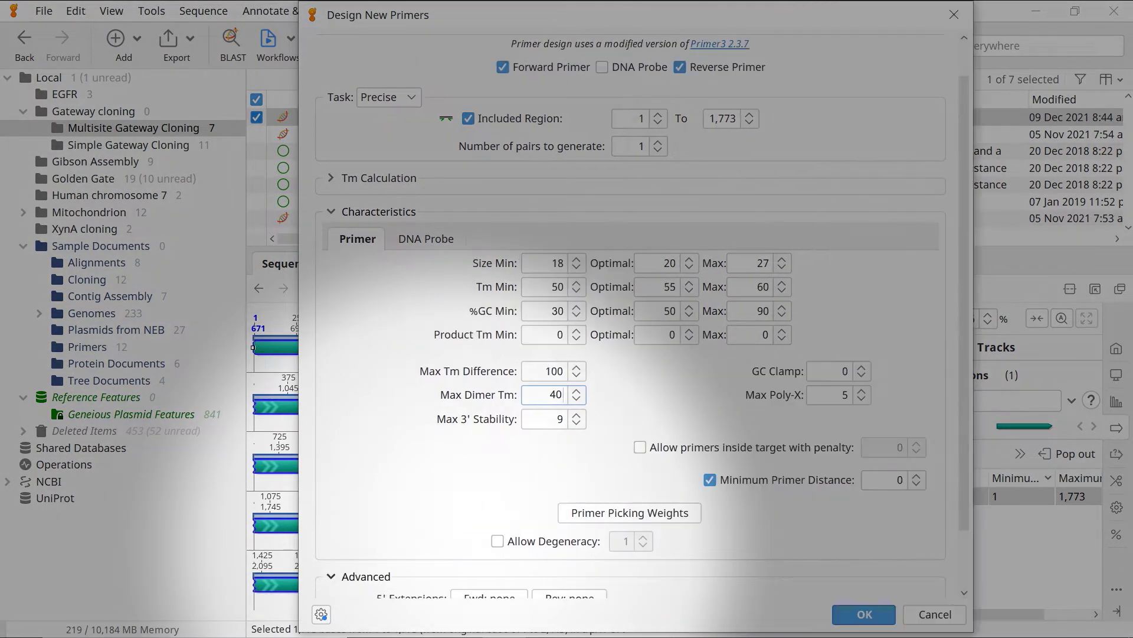
{"action": "scroll", "coordinate": [643, 315], "scroll_direction": "down", "scroll_amount": 2}
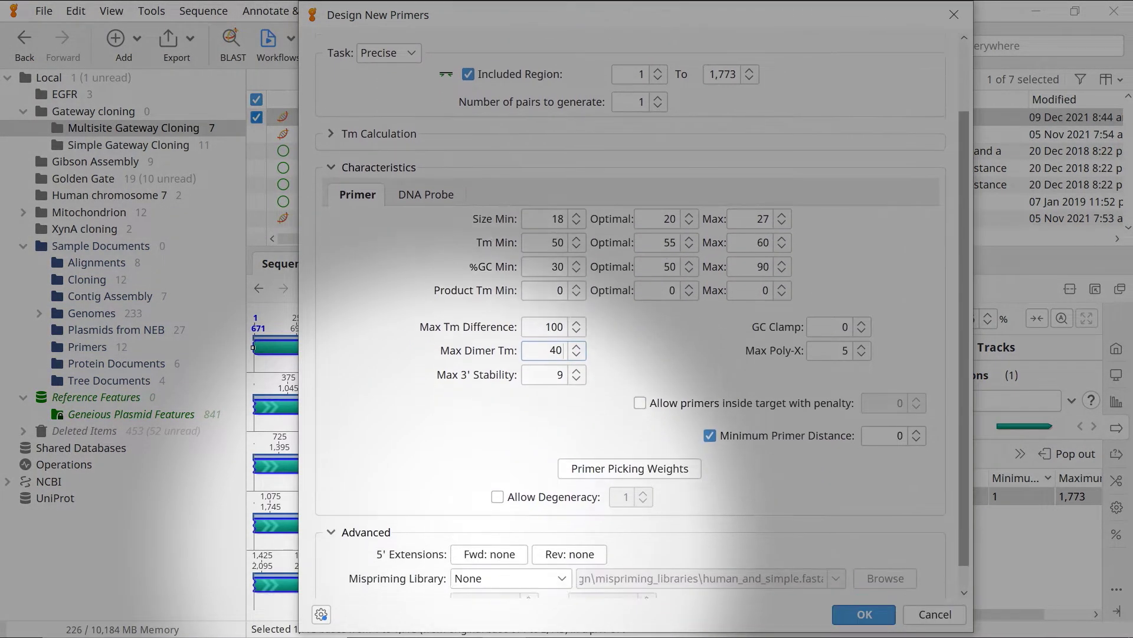
{"action": "left_click", "coordinate": [490, 527]}
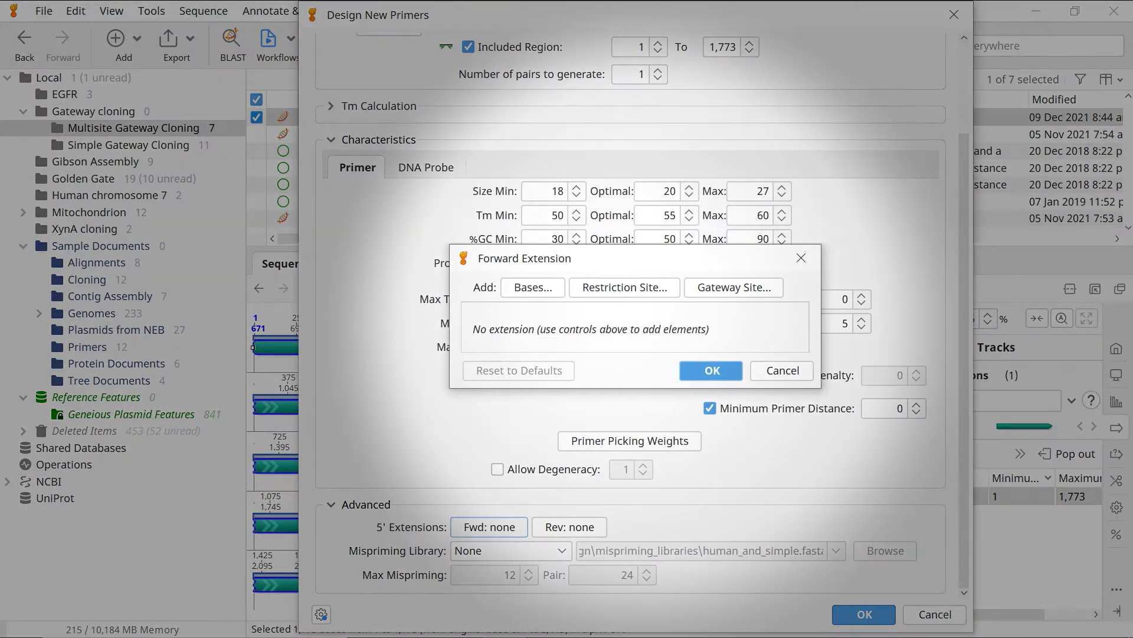
{"action": "left_click", "coordinate": [733, 287]}
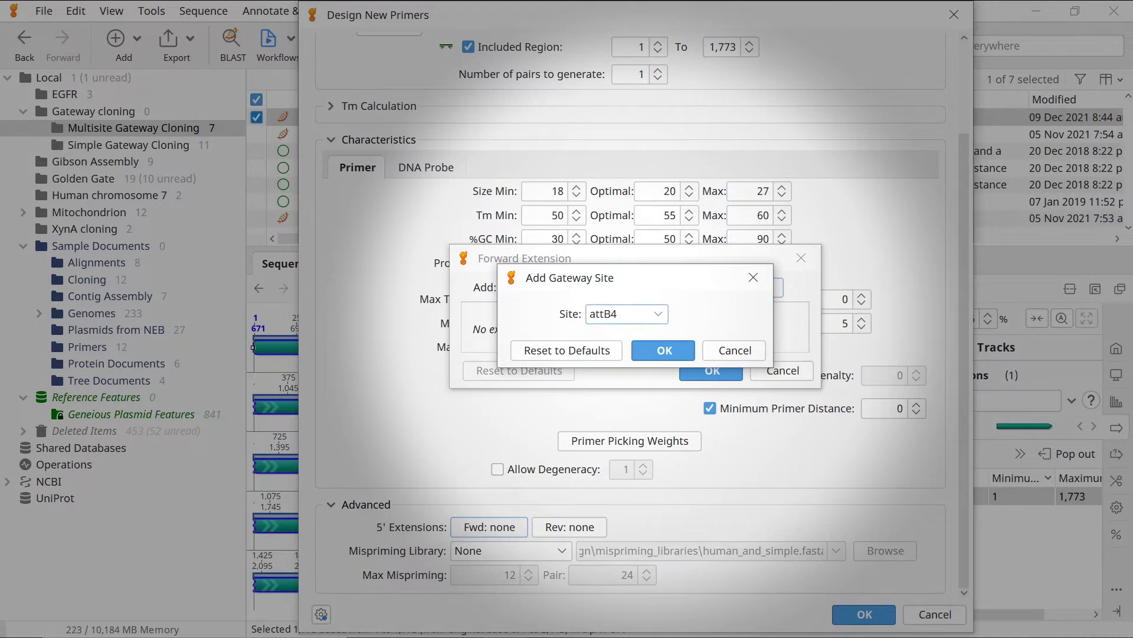
{"action": "left_click", "coordinate": [659, 314]}
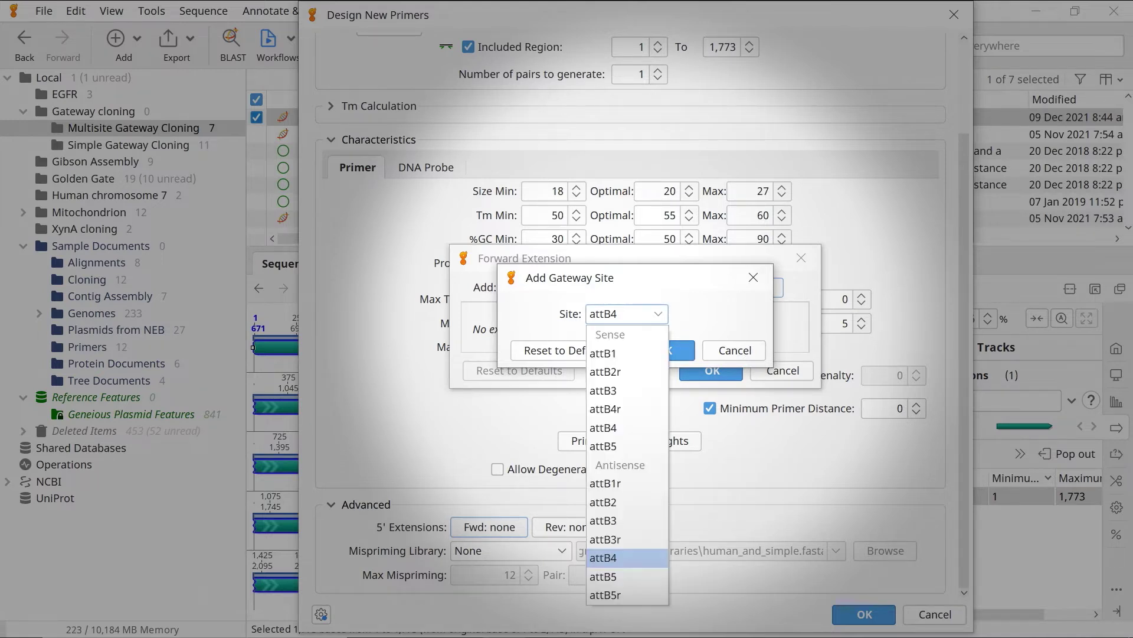
{"action": "left_click", "coordinate": [603, 354]}
{"action": "left_click", "coordinate": [663, 350]}
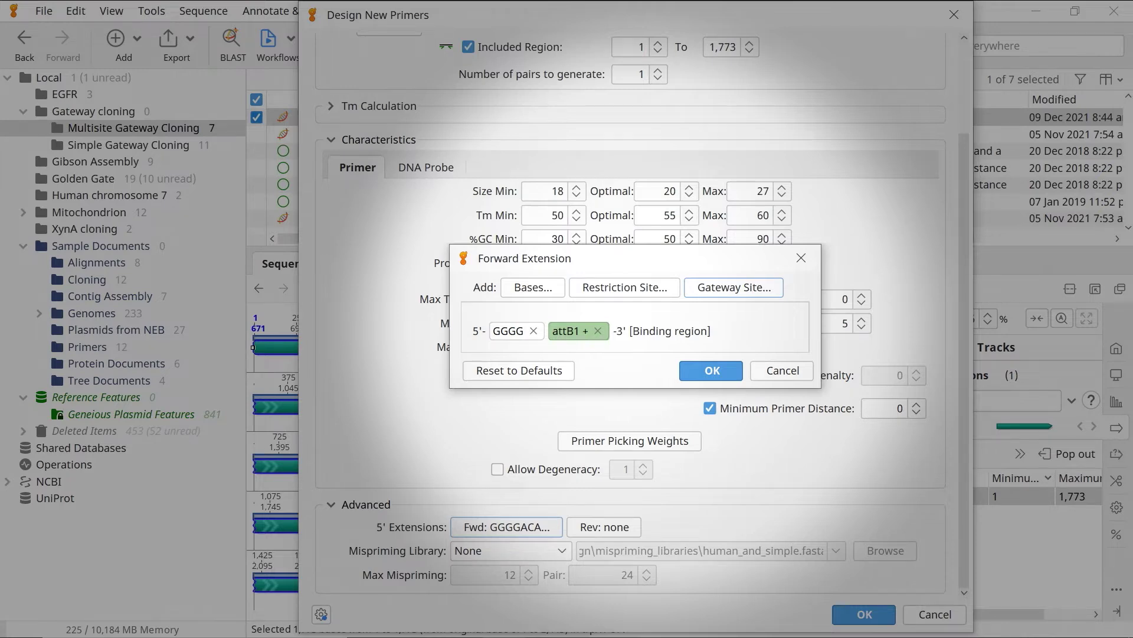
{"action": "key", "text": "Escape"}
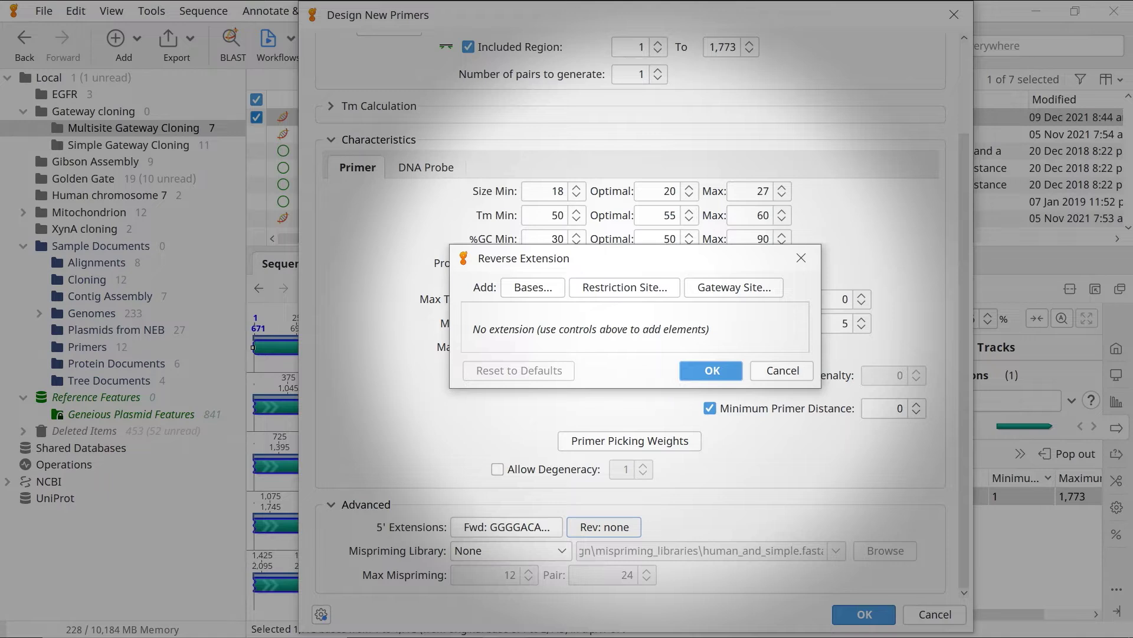
Step: Add the antisense attB4 Gateway site as the reverse primer's 5' extension
{"action": "left_click", "coordinate": [734, 286]}
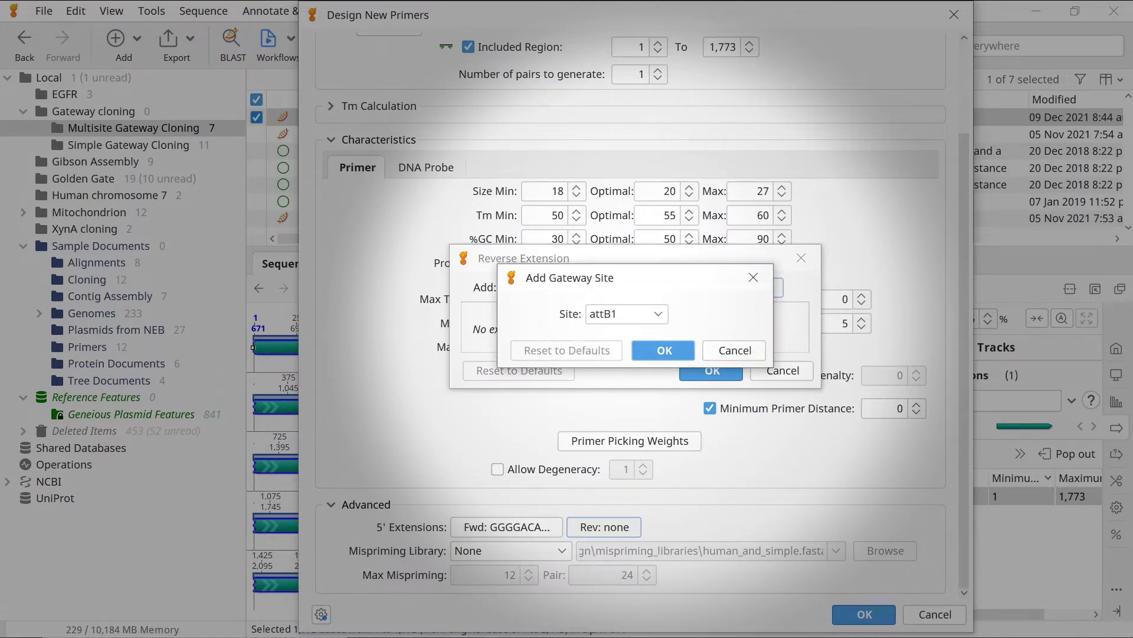
{"action": "left_click", "coordinate": [626, 314]}
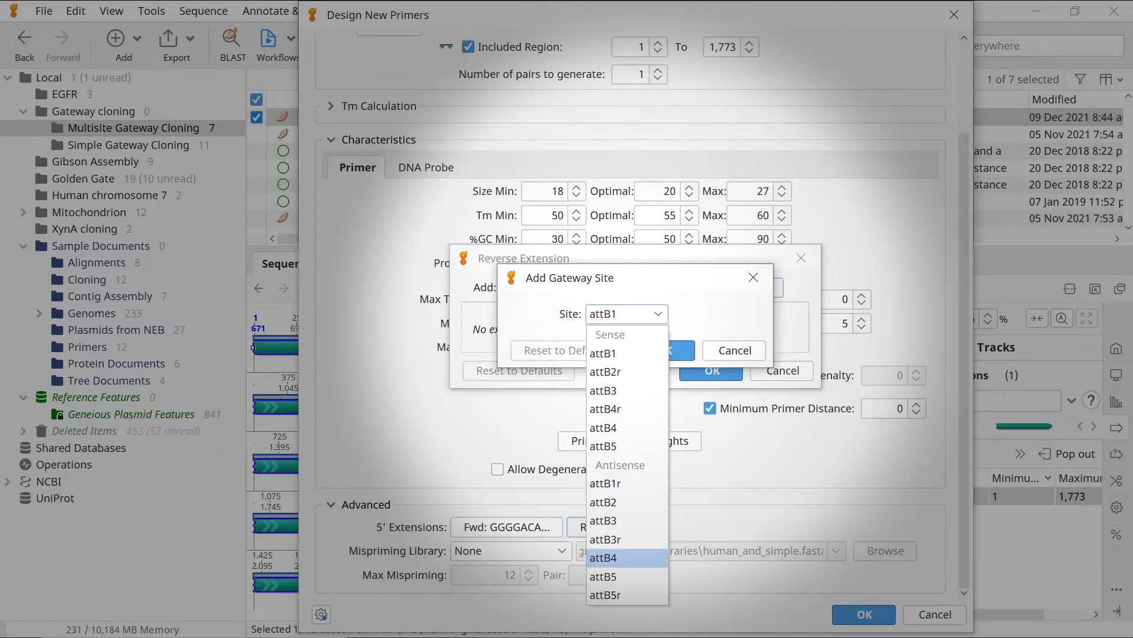
{"action": "key", "text": "Return"}
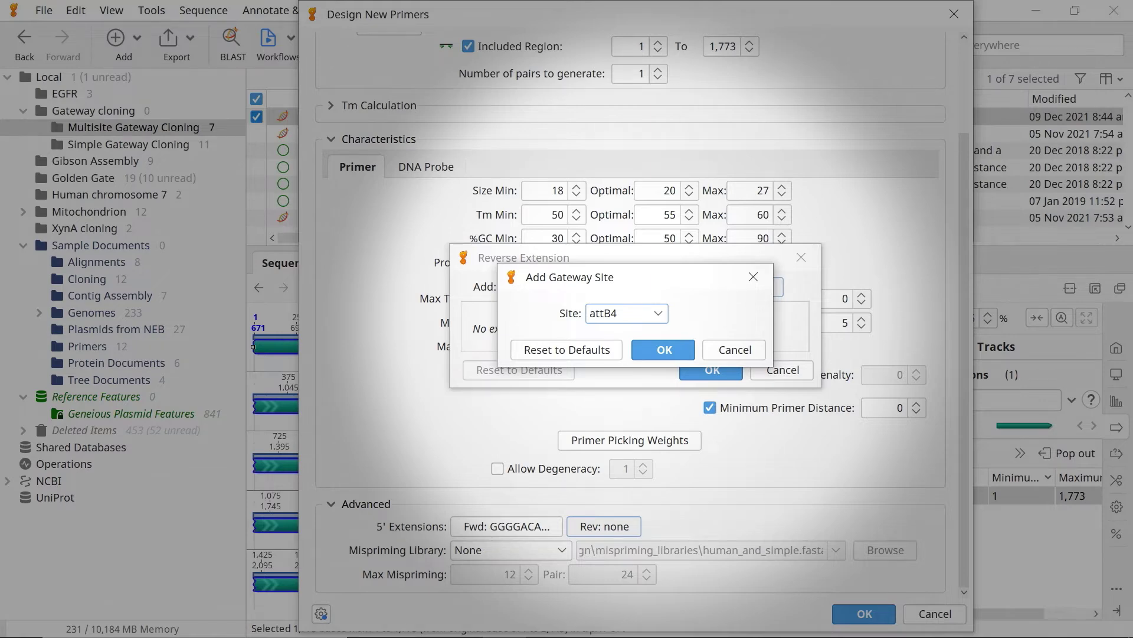
{"action": "key", "text": "Return"}
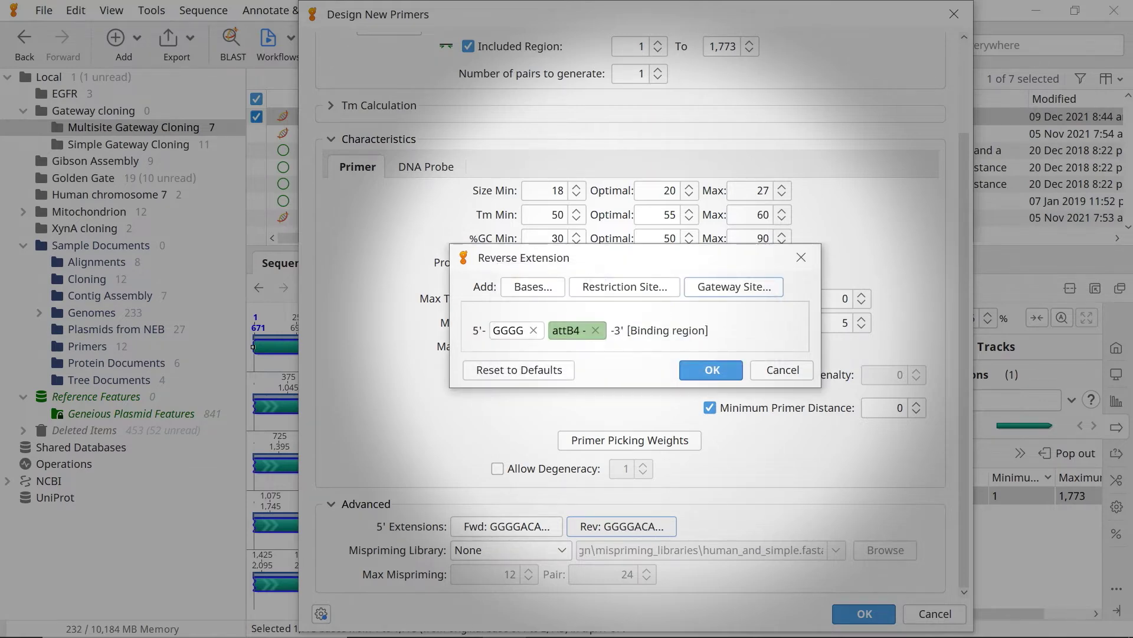
{"action": "key", "text": "Return"}
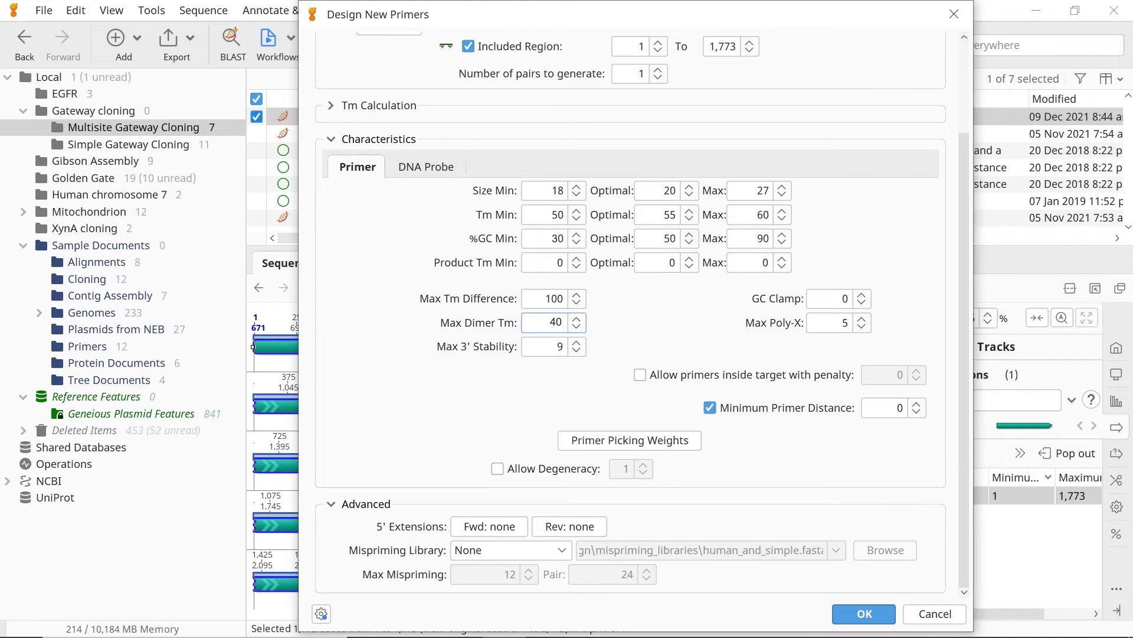
Step: Generate the primers on trpA1 UP and save the document, deactivating links to its descendants
{"action": "left_click", "coordinate": [865, 613]}
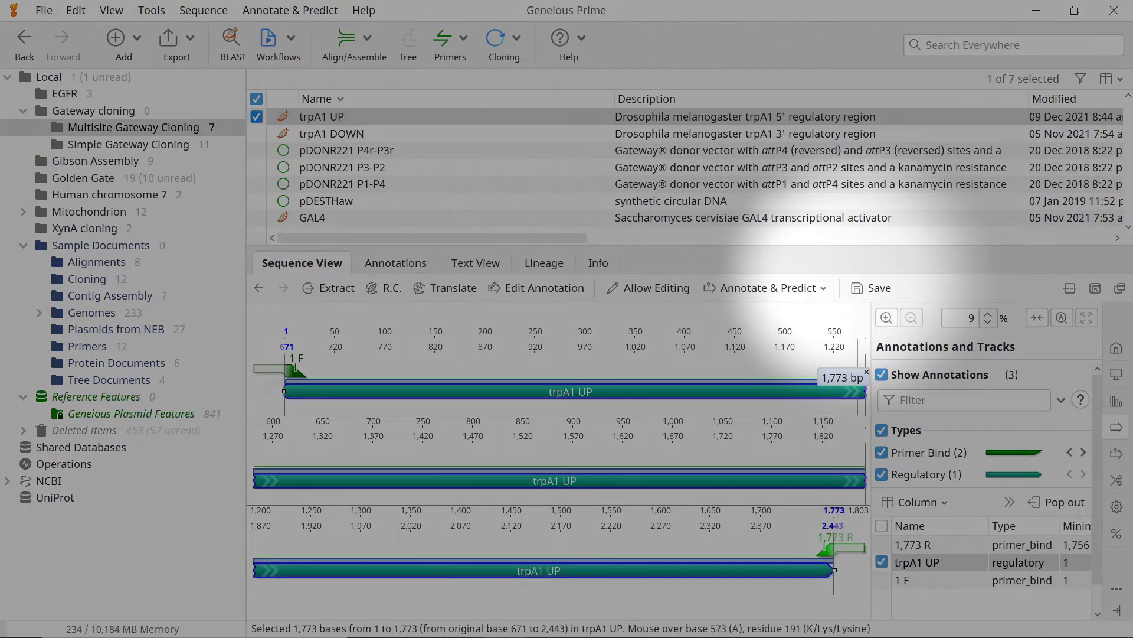
{"action": "left_click", "coordinate": [870, 287]}
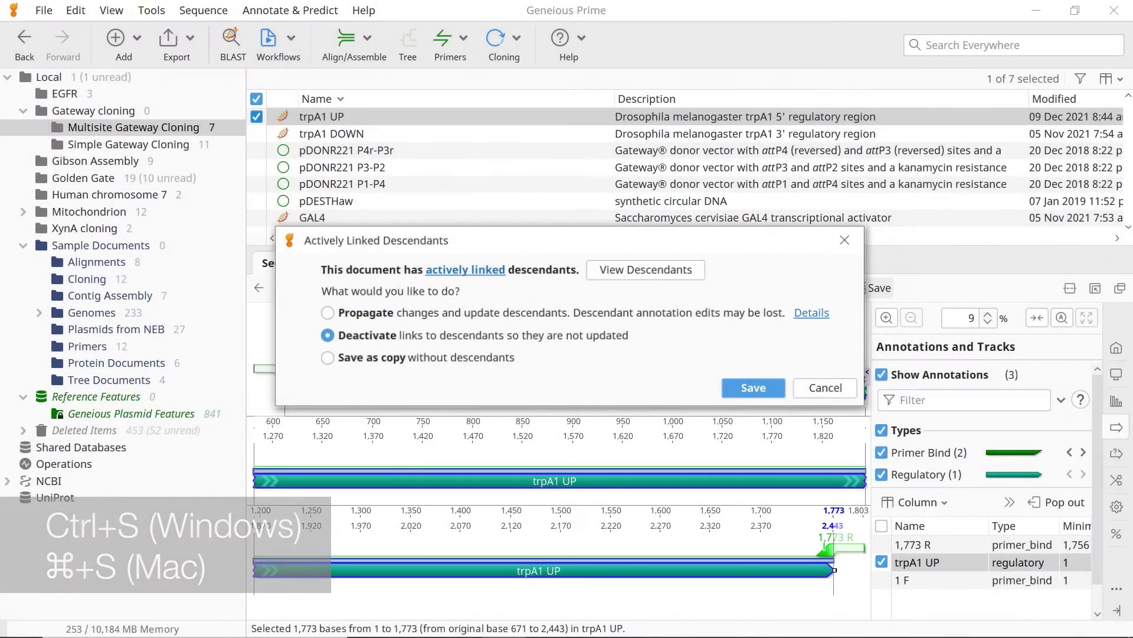
{"action": "key", "text": "Return"}
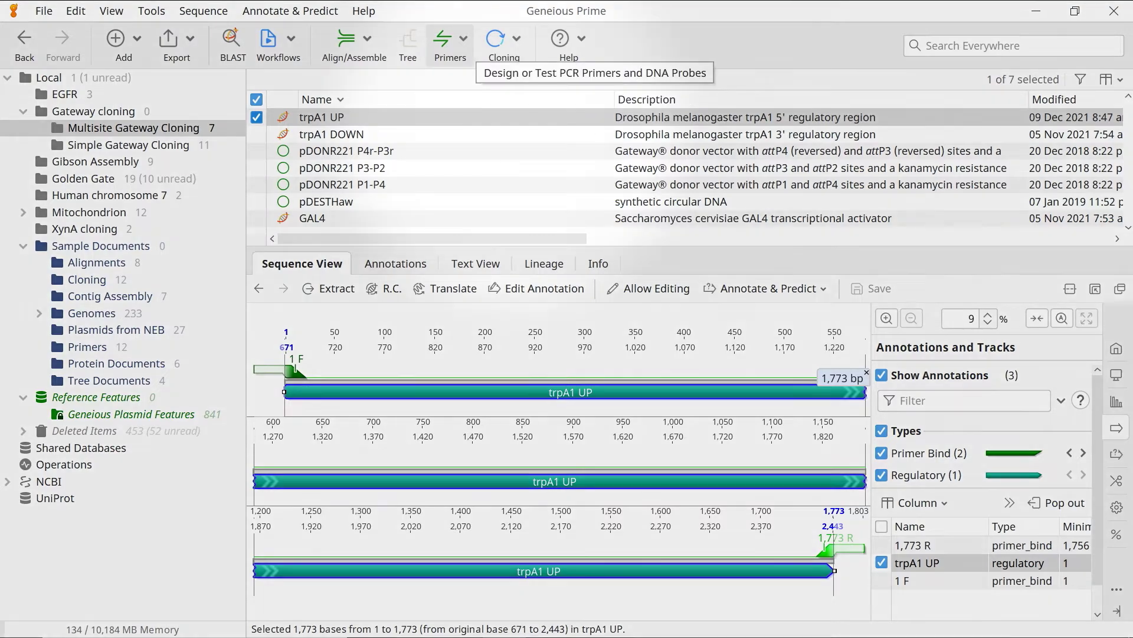
Step: Extract one PCR product from trpA1 UP using forward primer 1 F and reverse primer 1,773 R
{"action": "left_click", "coordinate": [449, 43]}
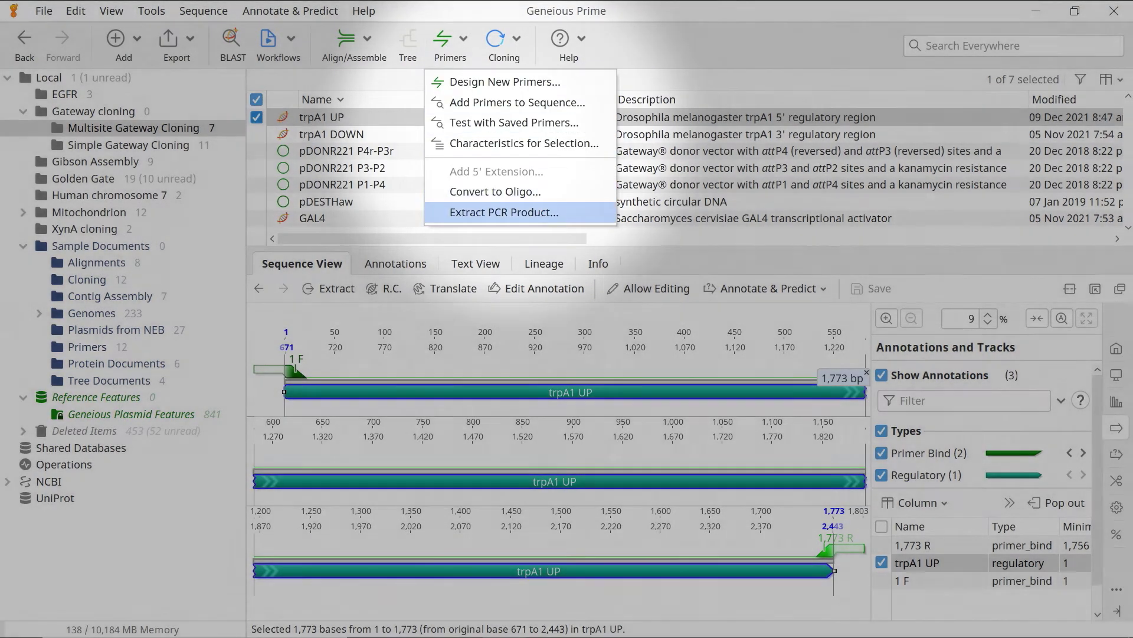
{"action": "left_click", "coordinate": [503, 212]}
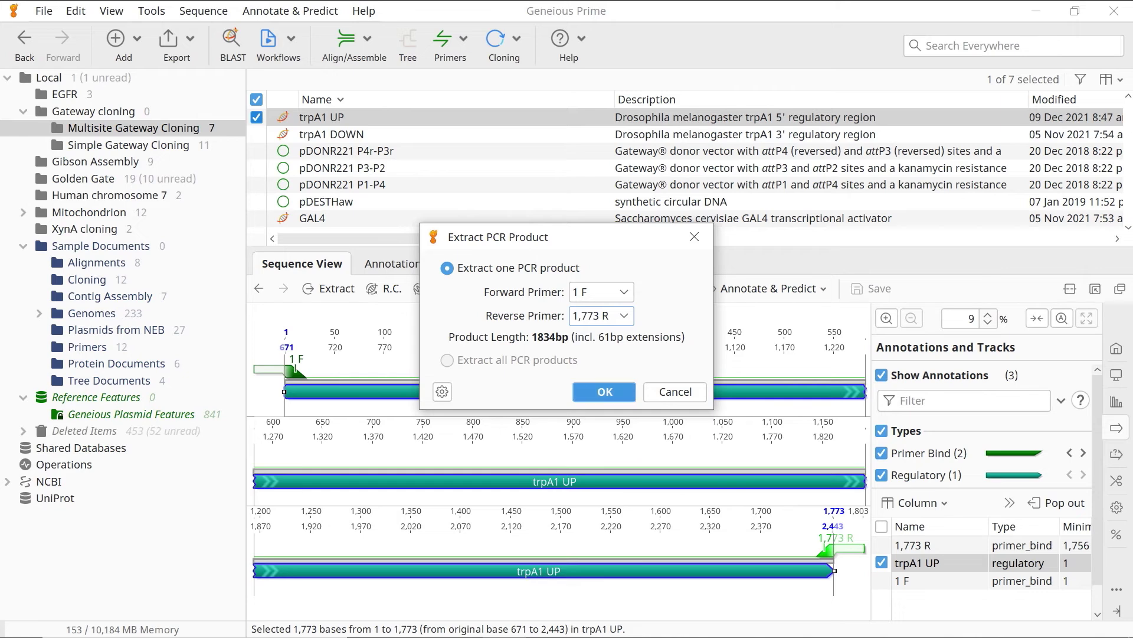
{"action": "left_click", "coordinate": [605, 392]}
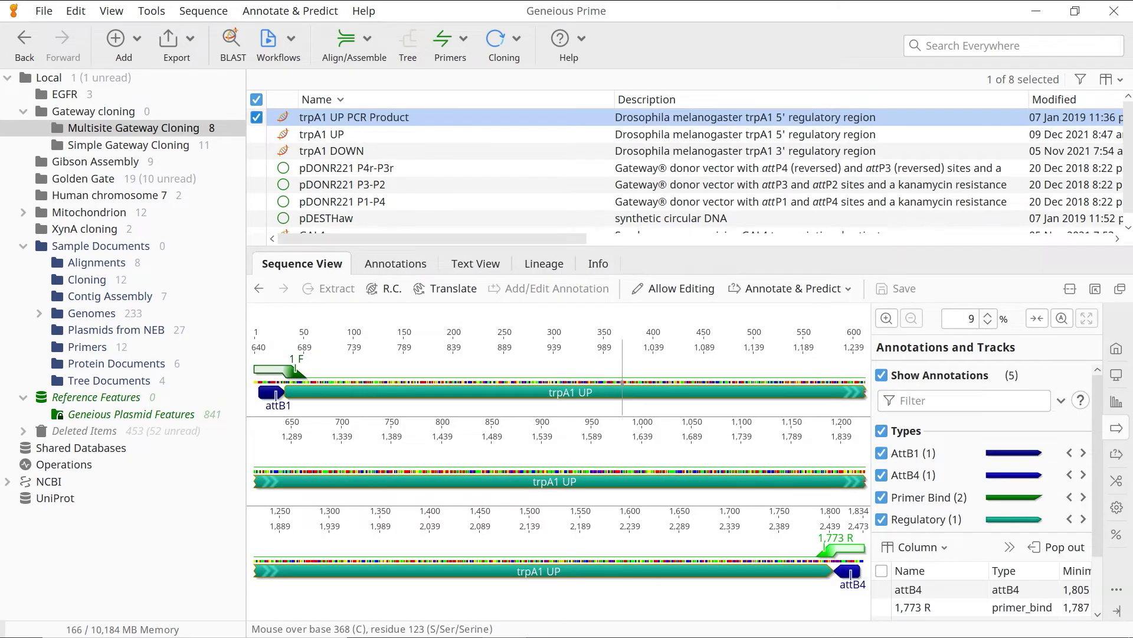
Step: Run a Gateway BP reaction between the trpA1 UP PCR Product and the pDONR221 P1-P4 donor vector
{"action": "mouse_move", "coordinate": [623, 392]}
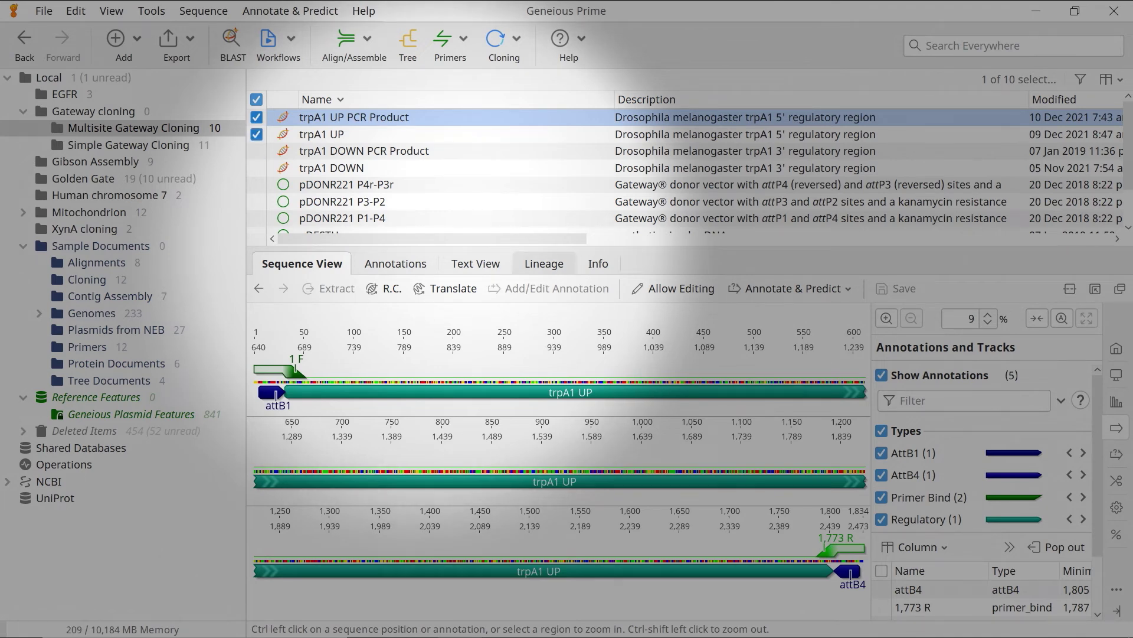
{"action": "left_click", "coordinate": [256, 217]}
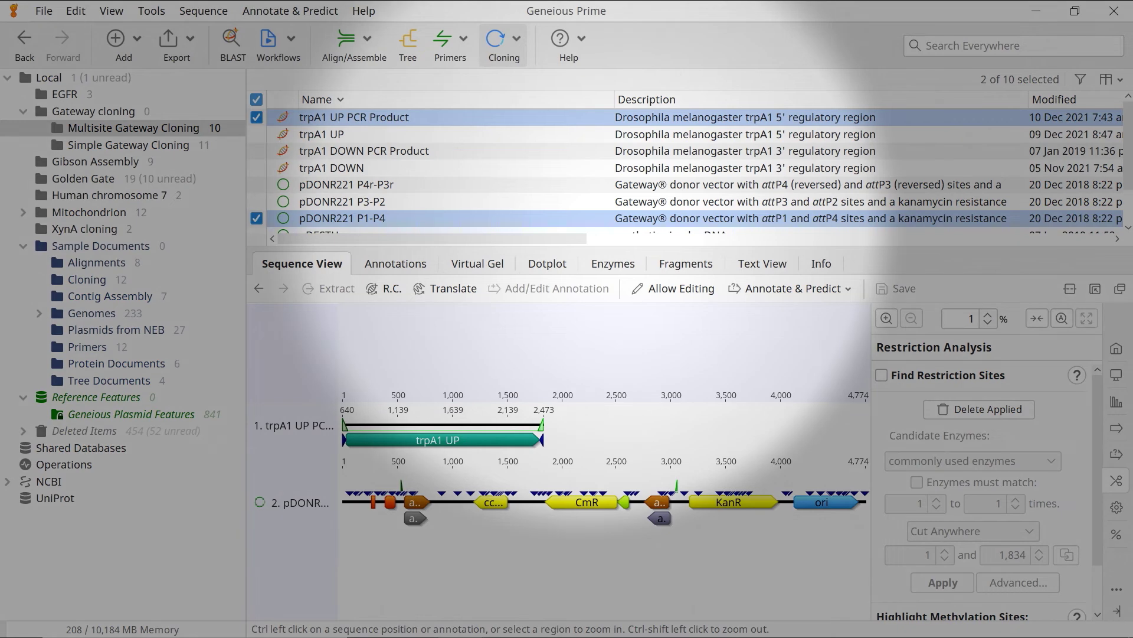
{"action": "left_click", "coordinate": [503, 38]}
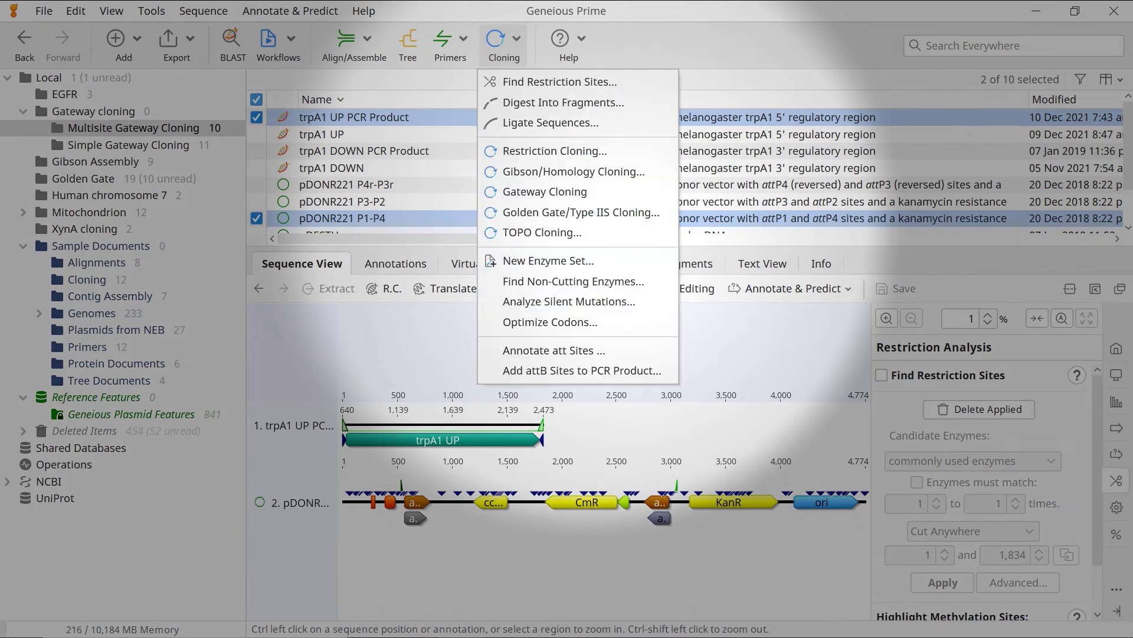
{"action": "left_click", "coordinate": [545, 191]}
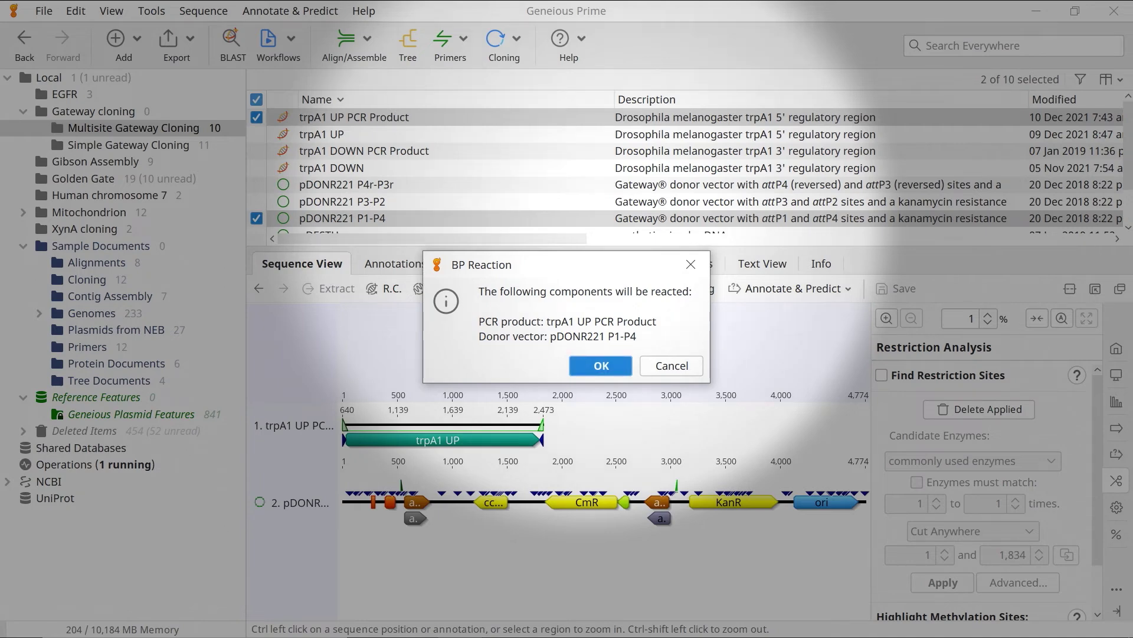
{"action": "key", "text": "Return"}
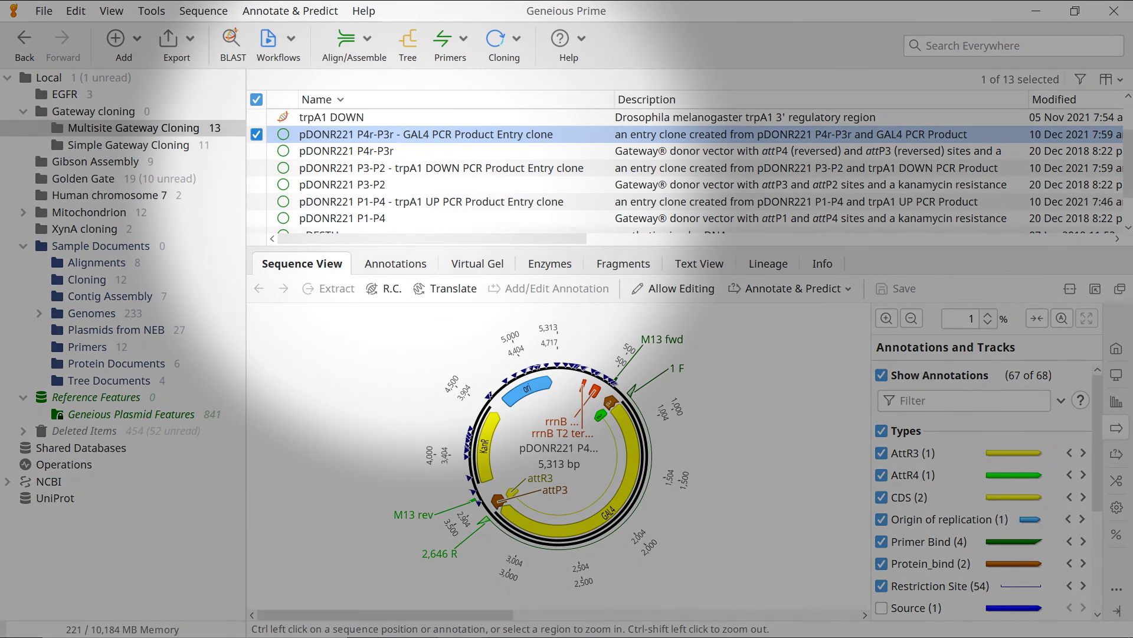
Step: Run a Gateway LR reaction combining the GAL4, trpA1 DOWN and trpA1 UP PCR Product entry clones with the pDESTHaw destination vector
{"action": "left_click", "coordinate": [256, 169]}
{"action": "left_click", "coordinate": [256, 201]}
{"action": "scroll", "coordinate": [685, 172], "scroll_direction": "down", "scroll_amount": 1}
{"action": "left_click", "coordinate": [257, 190]}
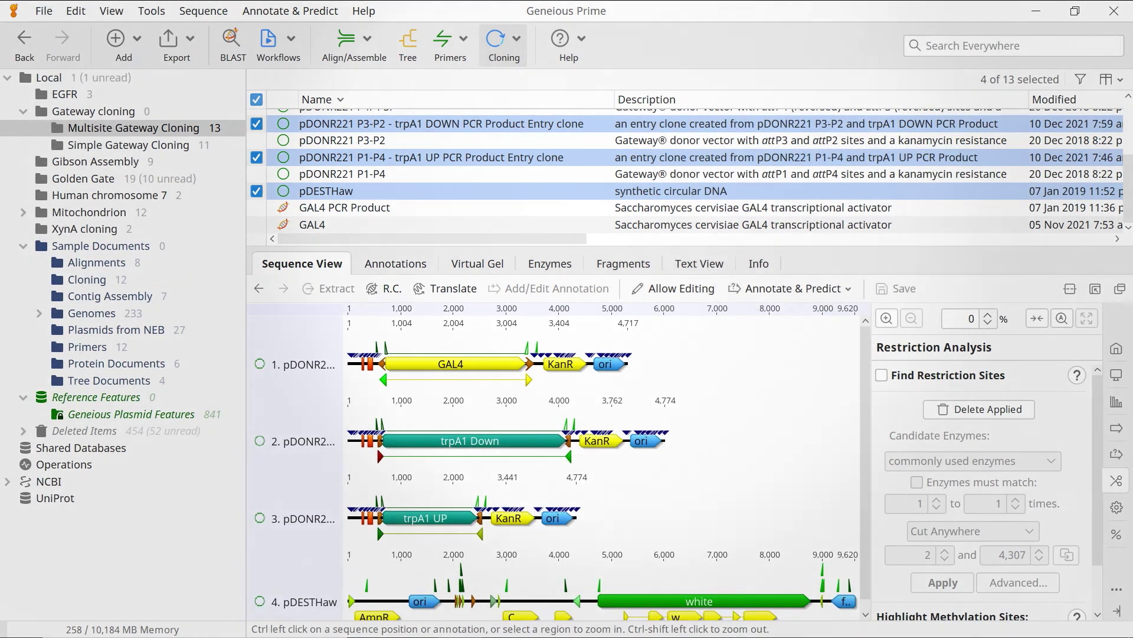
{"action": "left_click", "coordinate": [502, 41]}
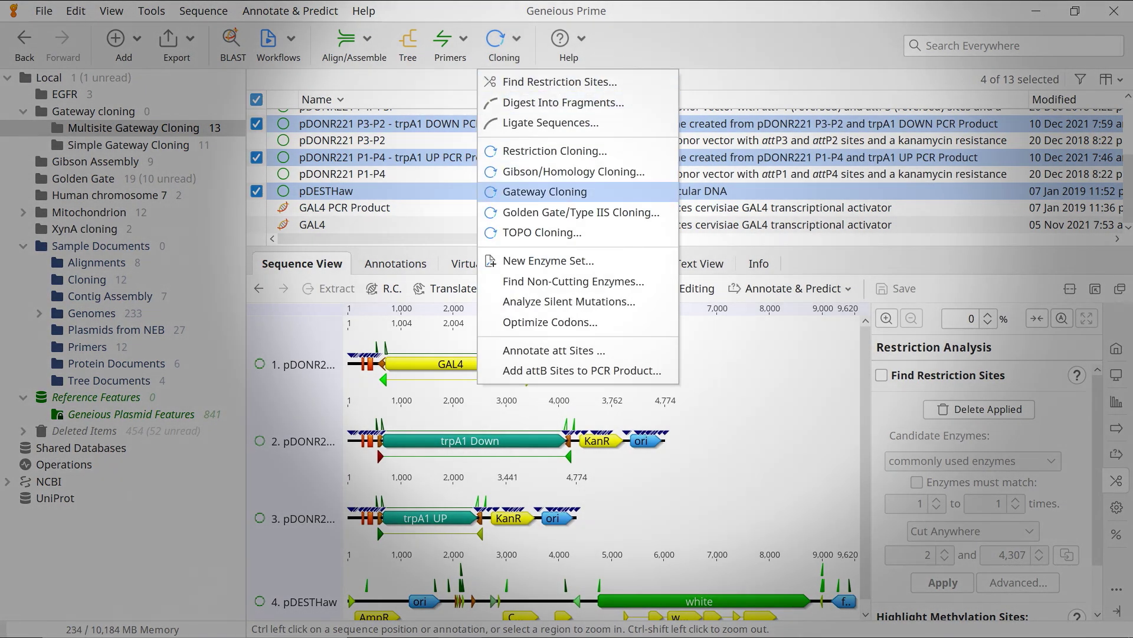
{"action": "key", "text": "Return"}
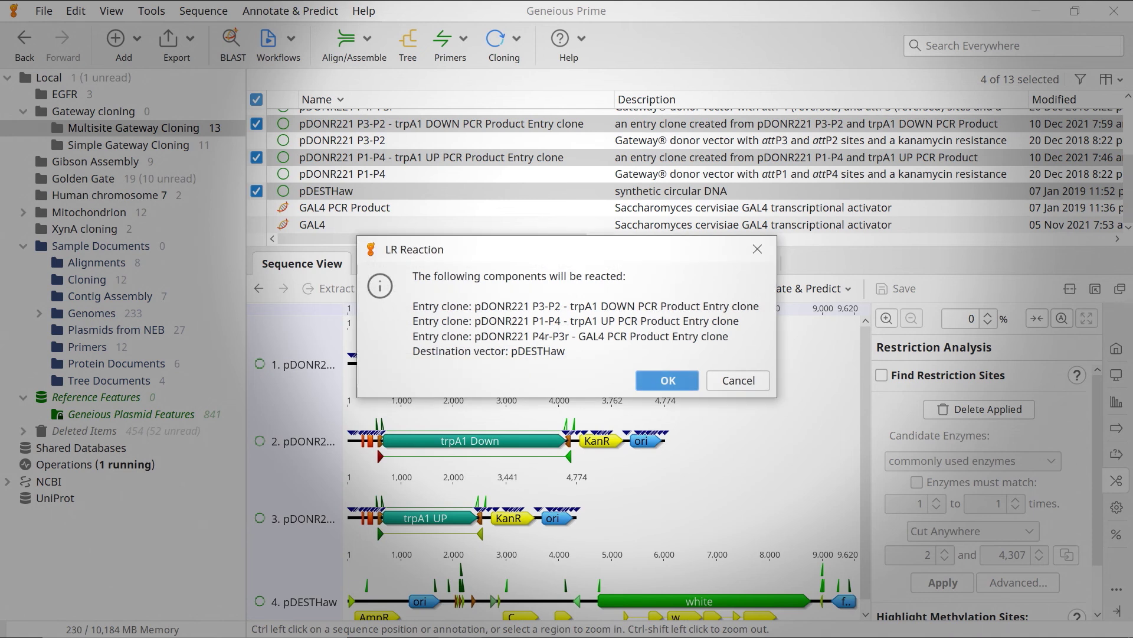
{"action": "key", "text": "Return"}
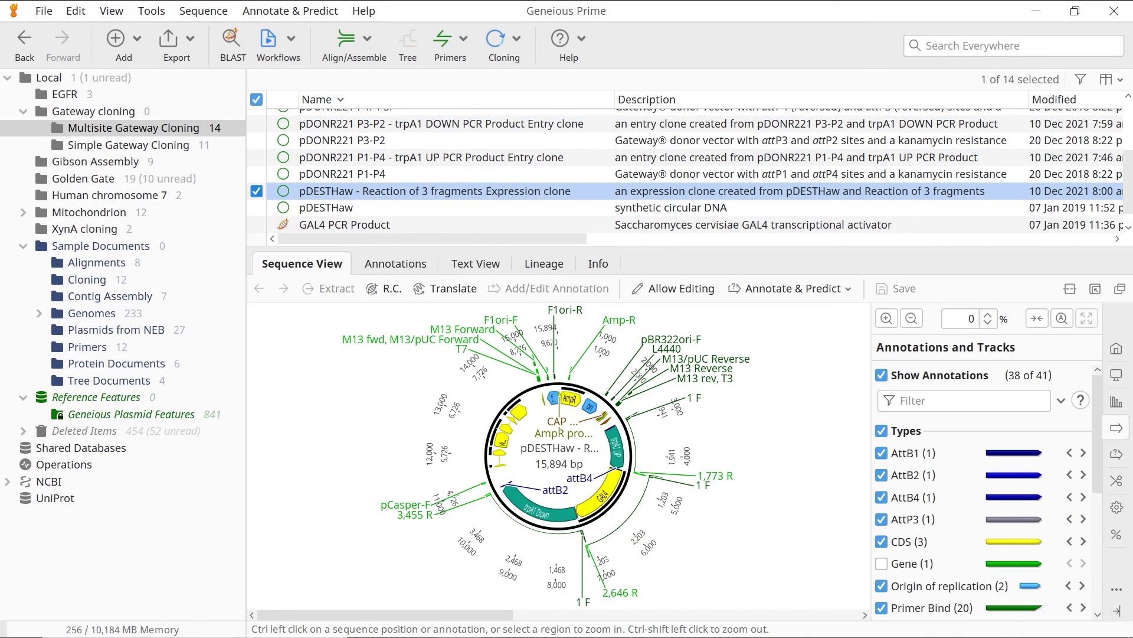
Step: Select the inserted region from trpA1 UP through GAL4 to trpA1 Down on the expression clone's circular map
{"action": "left_click", "coordinate": [615, 447]}
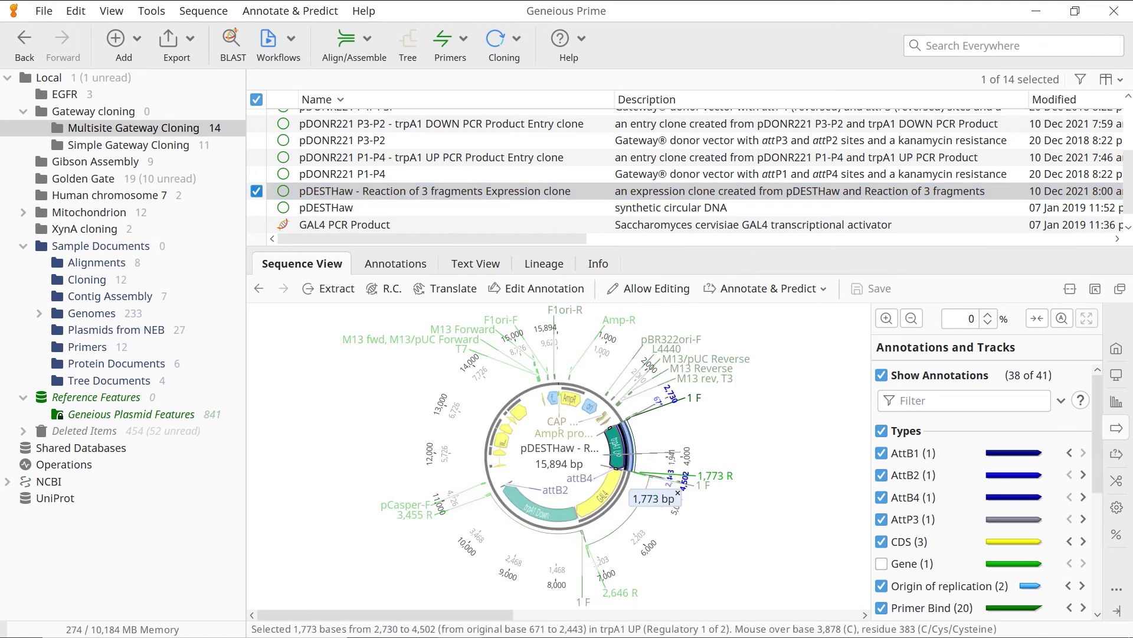
{"action": "left_click", "coordinate": [544, 515], "text": "shift"}
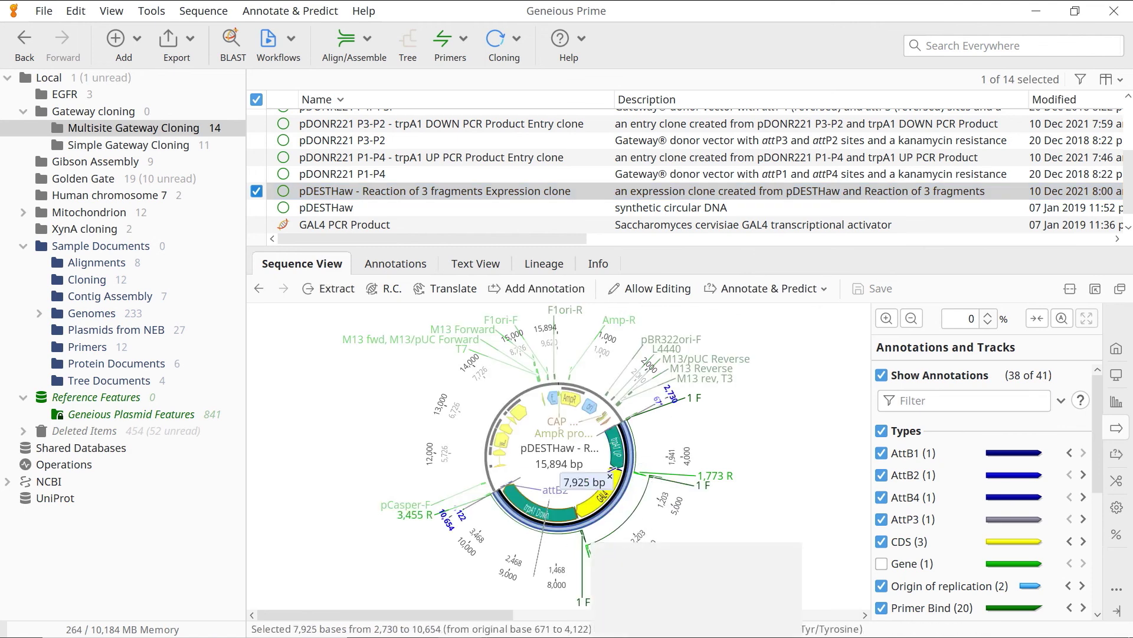